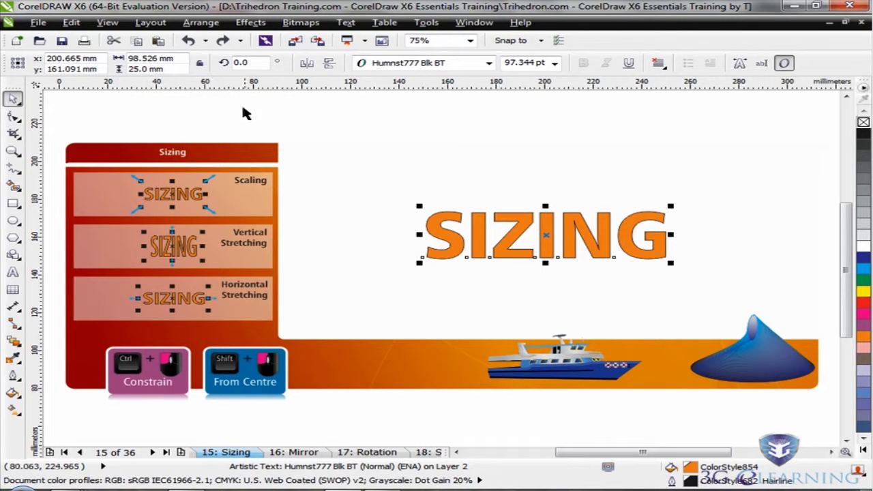
{"action": "left_click", "coordinate": [175, 58]}
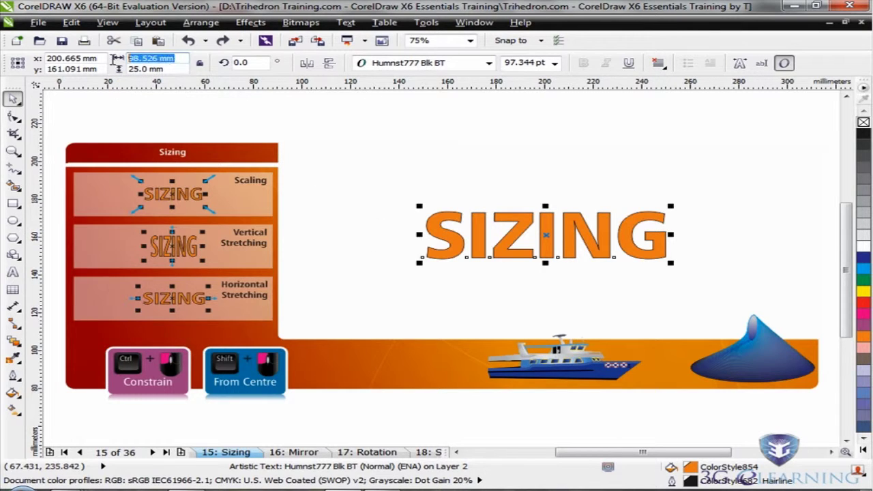
{"action": "left_click", "coordinate": [179, 58]}
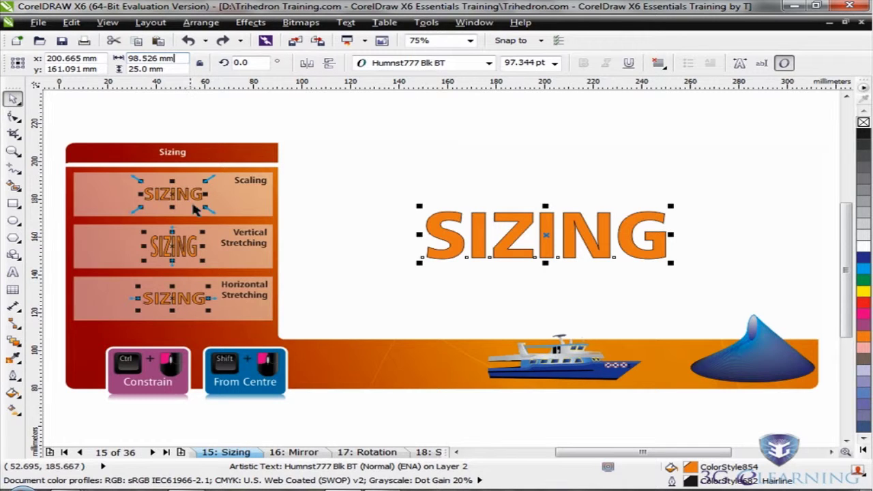
{"action": "left_click", "coordinate": [328, 204]}
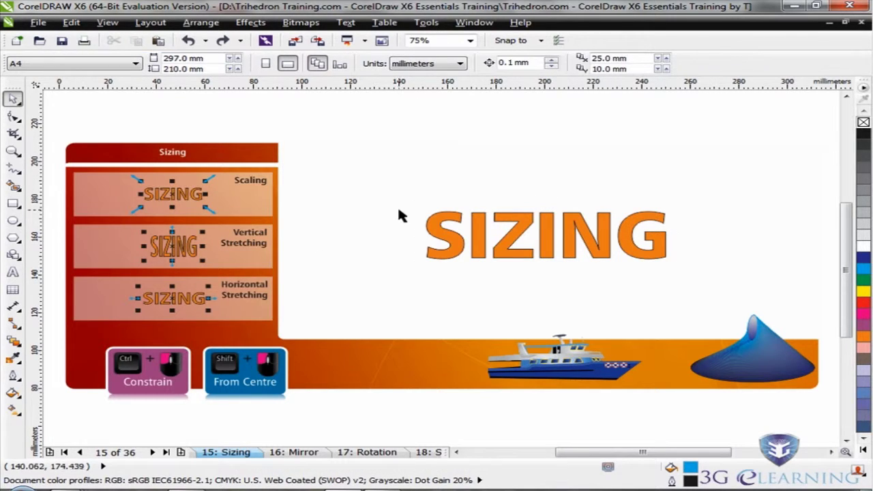
Step: Select the large orange SIZING text and scale it proportionally from its corners, finishing from its centre at about 103 mm wide
{"action": "left_click", "coordinate": [465, 233]}
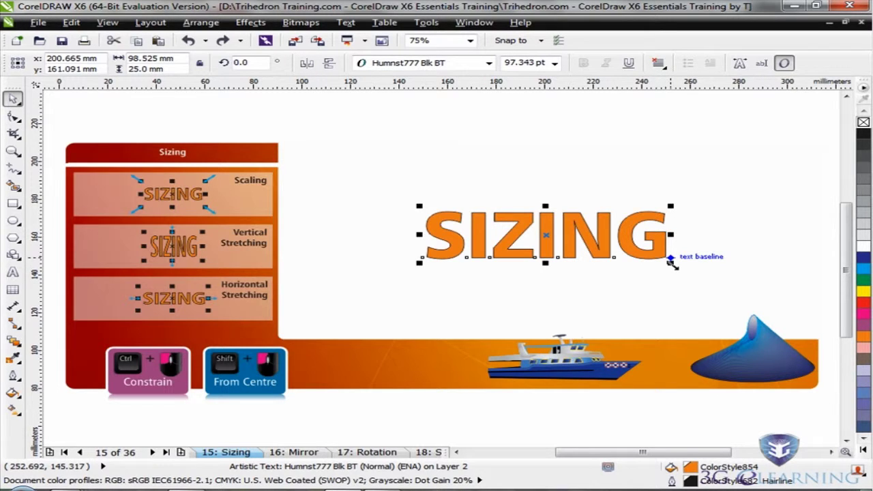
{"action": "left_click_drag", "start_coordinate": [672, 264], "coordinate": [693, 279]}
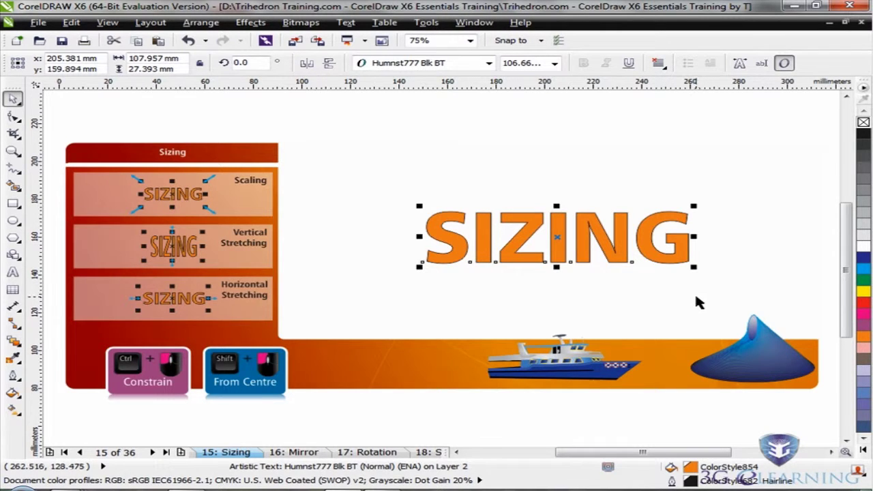
{"action": "mouse_move", "coordinate": [694, 267]}
{"action": "left_mouse_down"}
{"action": "mouse_move", "coordinate": [773, 302]}
{"action": "mouse_move", "coordinate": [613, 259]}
{"action": "mouse_move", "coordinate": [684, 273]}
{"action": "left_mouse_up"}
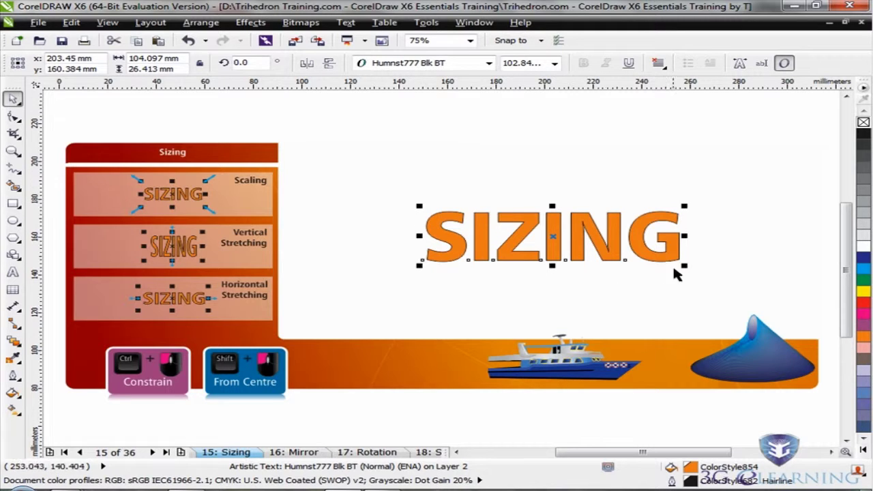
{"action": "left_click_drag", "start_coordinate": [685, 206], "coordinate": [704, 199]}
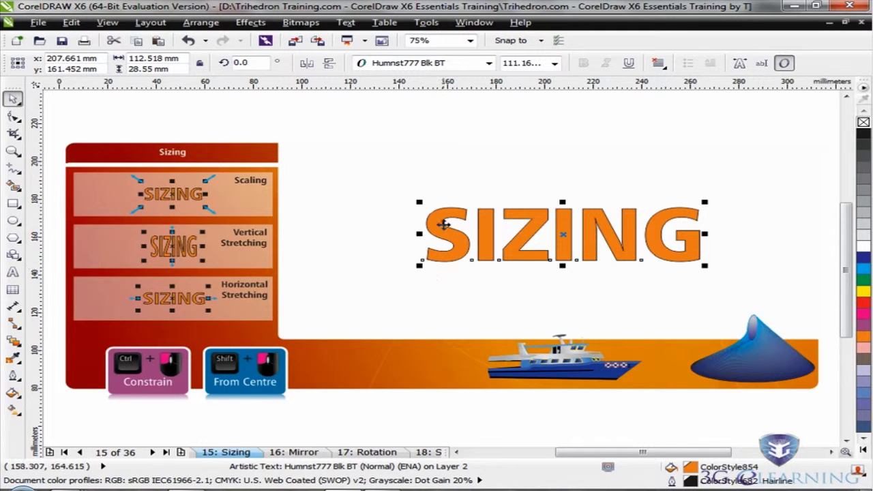
{"action": "mouse_move", "coordinate": [418, 202]}
{"action": "left_mouse_down"}
{"action": "mouse_move", "coordinate": [316, 148]}
{"action": "mouse_move", "coordinate": [410, 199]}
{"action": "mouse_move", "coordinate": [493, 230]}
{"action": "mouse_move", "coordinate": [320, 155]}
{"action": "mouse_move", "coordinate": [427, 209]}
{"action": "left_mouse_up"}
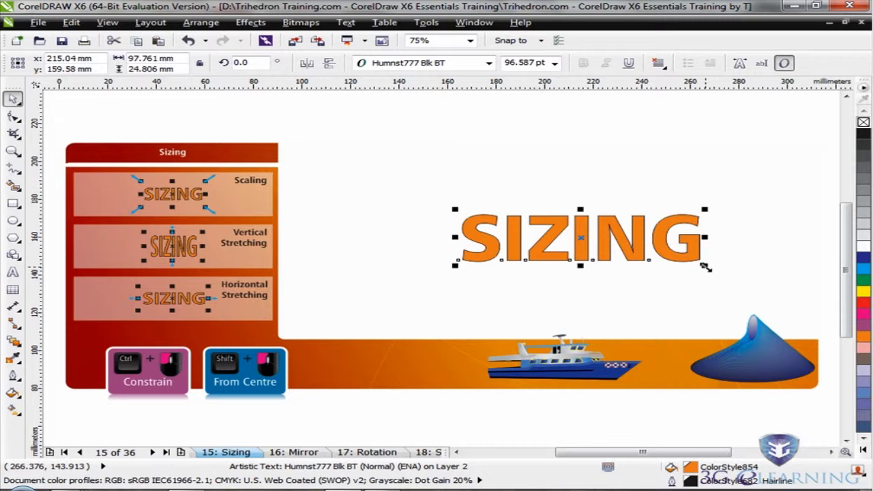
{"action": "left_click_drag", "start_coordinate": [704, 266], "coordinate": [712, 317]}
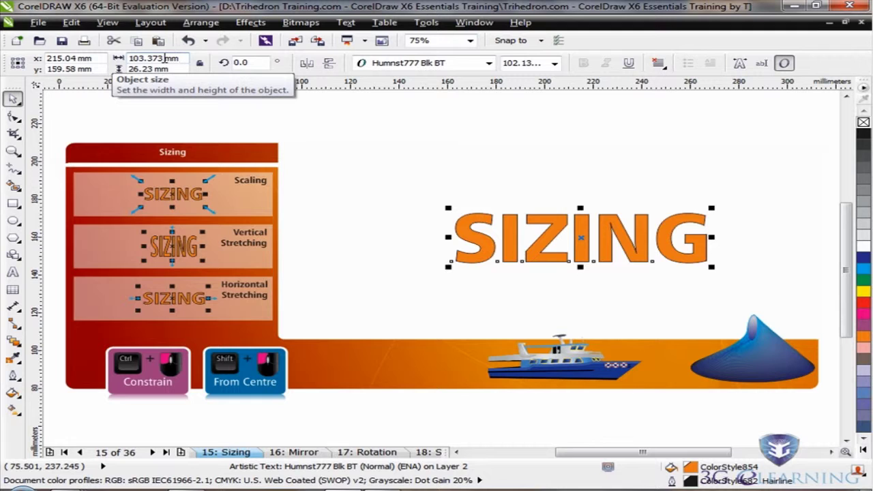
Step: Try a 100 mm width on the SIZING text with unlocked proportions, and undo the last two size changes
{"action": "left_click_drag", "start_coordinate": [162, 58], "coordinate": [128, 59]}
{"action": "type", "text": "1"}
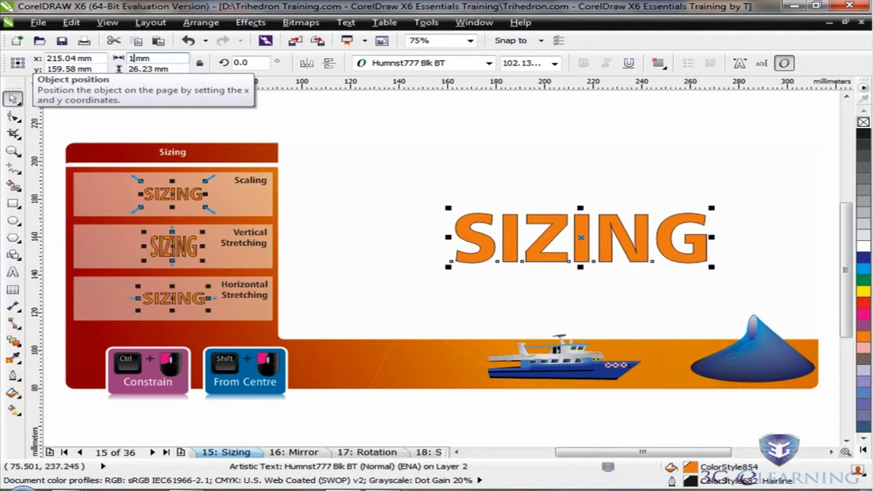
{"action": "type", "text": "00"}
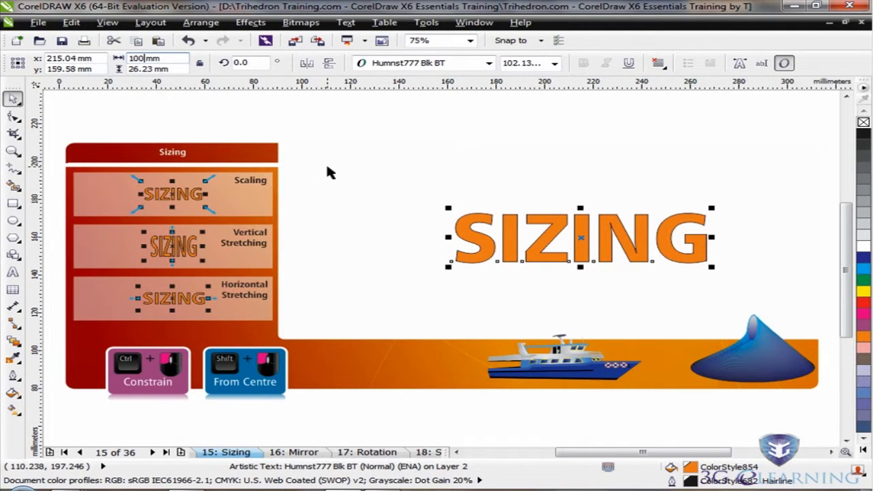
{"action": "key", "text": "Return"}
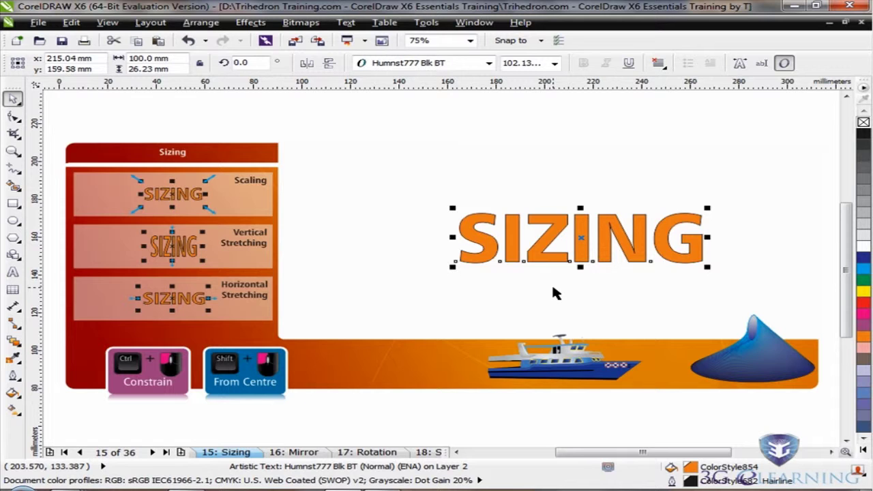
{"action": "key", "text": "ctrl+z"}
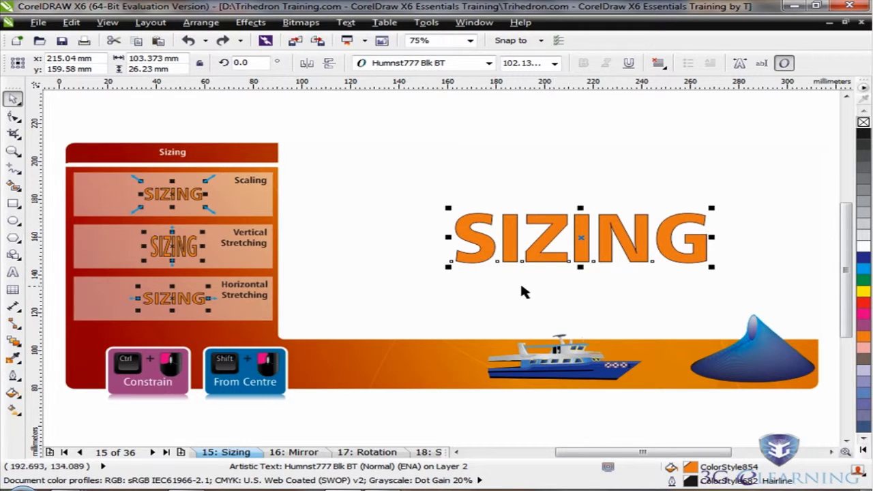
{"action": "key", "text": "ctrl+z"}
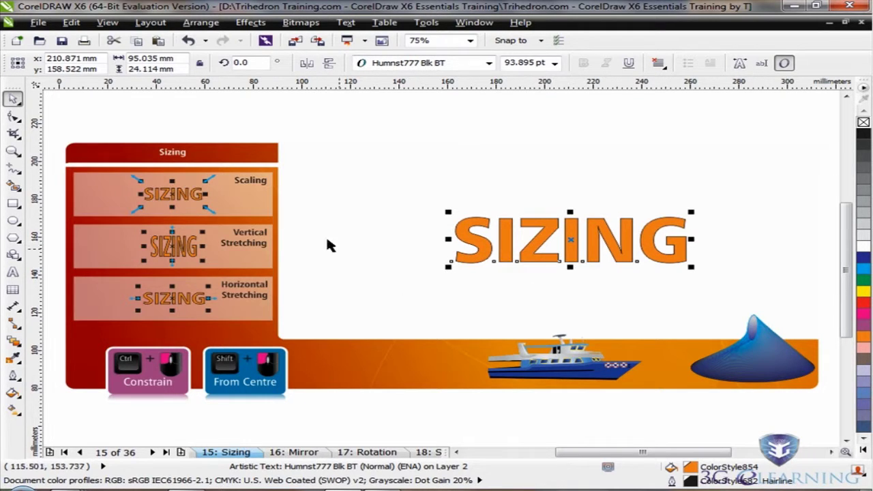
Step: Lock the size ratio of the SIZING text and set its width to 100 mm
{"action": "left_click", "coordinate": [199, 63]}
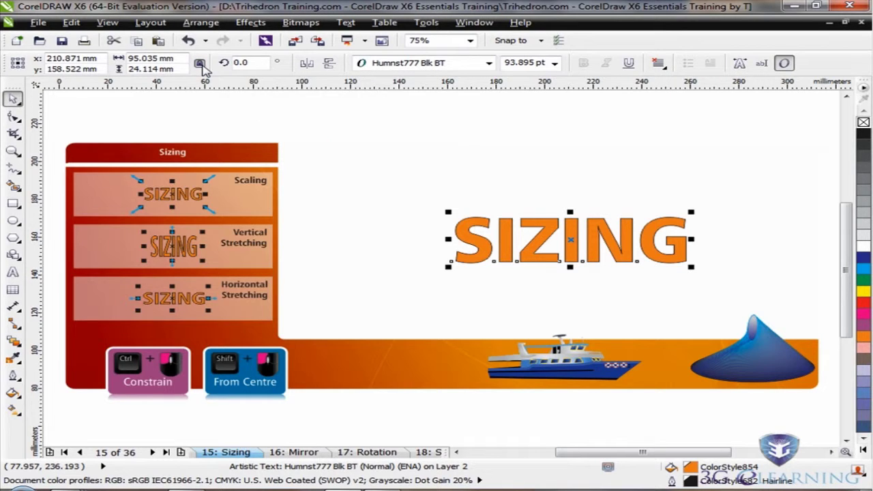
{"action": "left_click", "coordinate": [162, 60]}
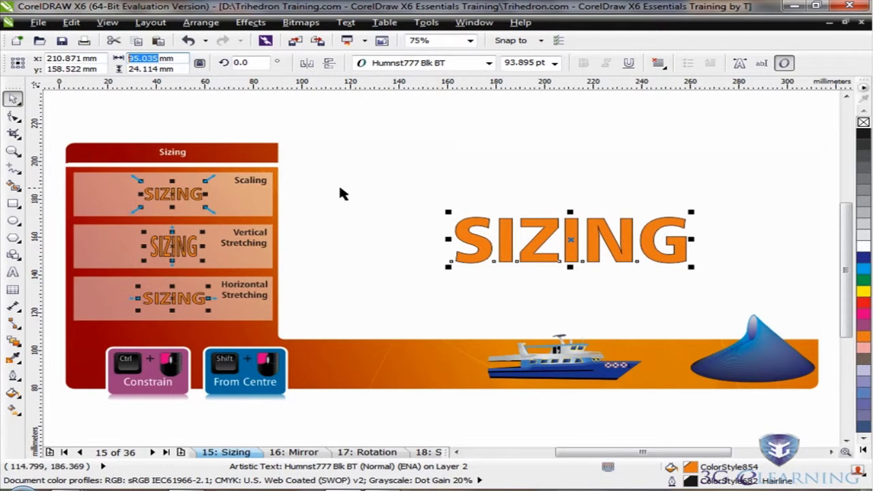
{"action": "type", "text": "100"}
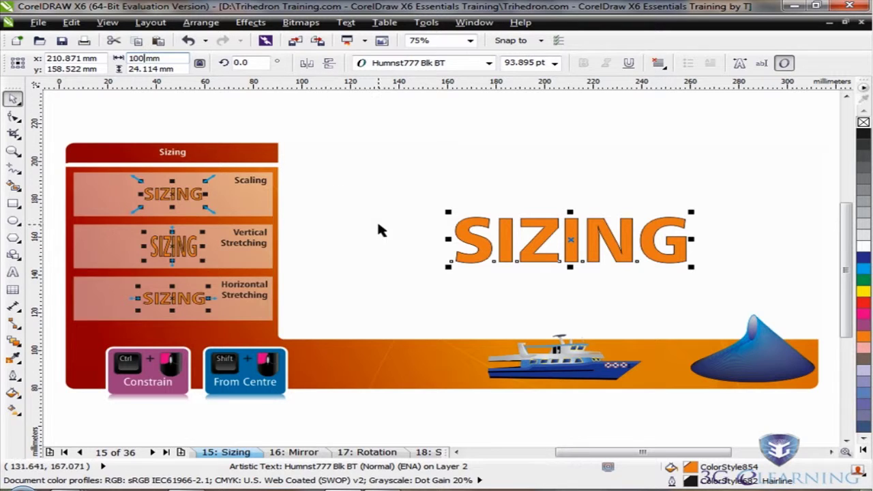
{"action": "key", "text": "Return"}
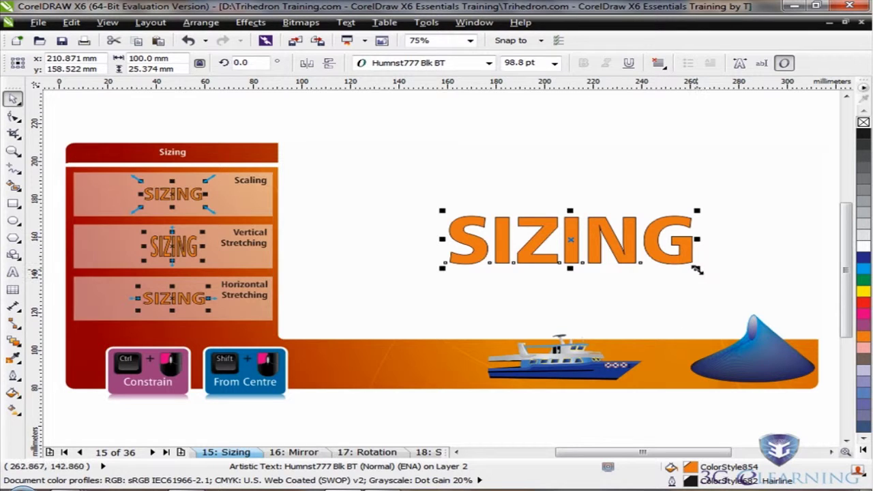
Step: Shrink and reposition the SIZING text, and scale it up in constrained whole multiples to about 132 mm wide
{"action": "left_click_drag", "start_coordinate": [696, 269], "coordinate": [559, 243]}
{"action": "left_click_drag", "start_coordinate": [503, 227], "coordinate": [414, 196]}
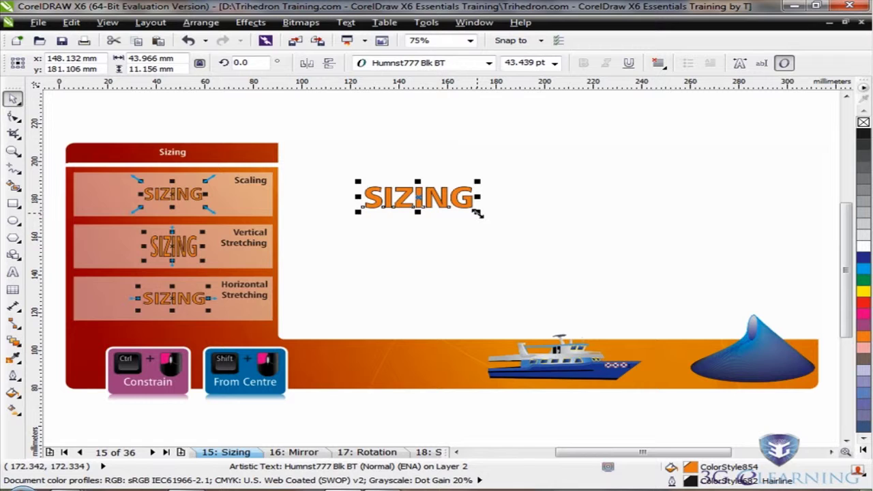
{"action": "left_click_drag", "start_coordinate": [477, 214], "coordinate": [537, 238]}
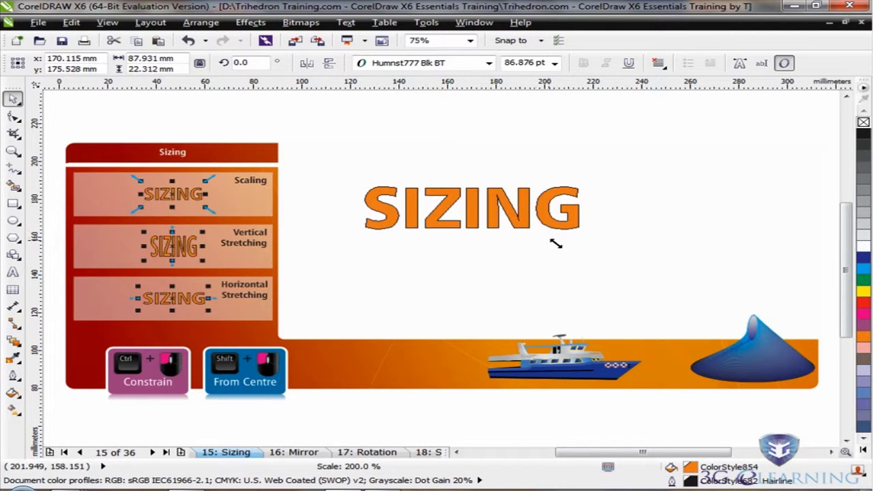
{"action": "left_click_drag", "start_coordinate": [620, 259], "coordinate": [529, 233]}
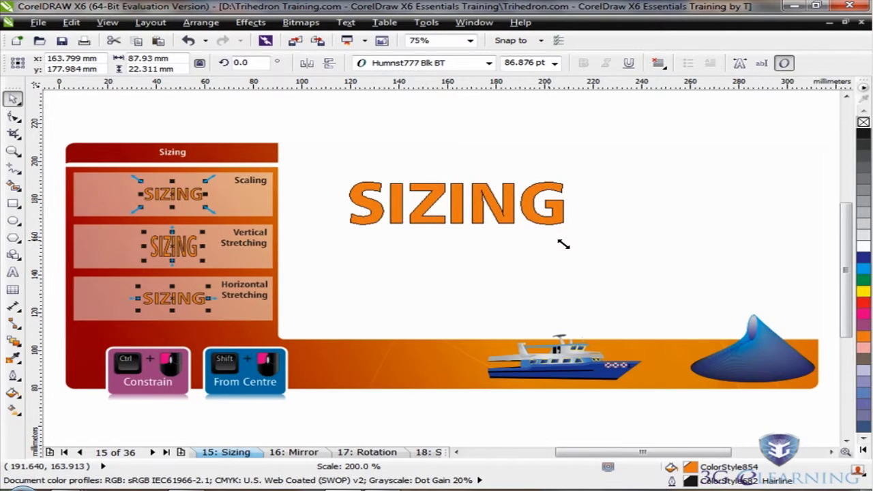
{"action": "left_click_drag", "start_coordinate": [612, 261], "coordinate": [641, 275]}
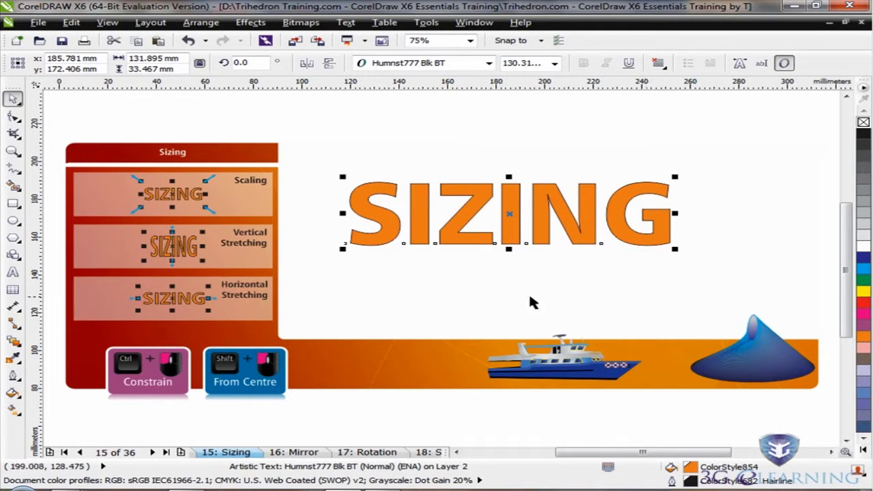
Step: Stretch the SIZING text horizontally from its sides to about 136 mm wide, and compress it vertically to about 28 mm high
{"action": "left_click", "coordinate": [390, 277]}
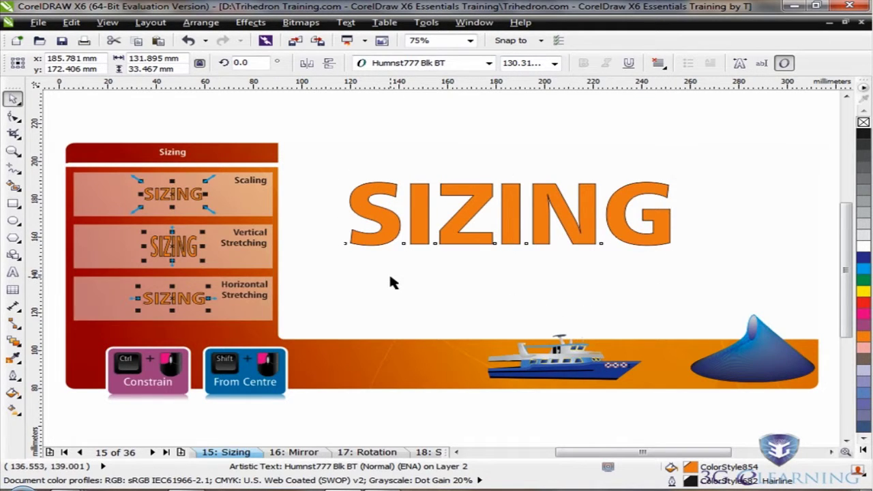
{"action": "left_click", "coordinate": [484, 229]}
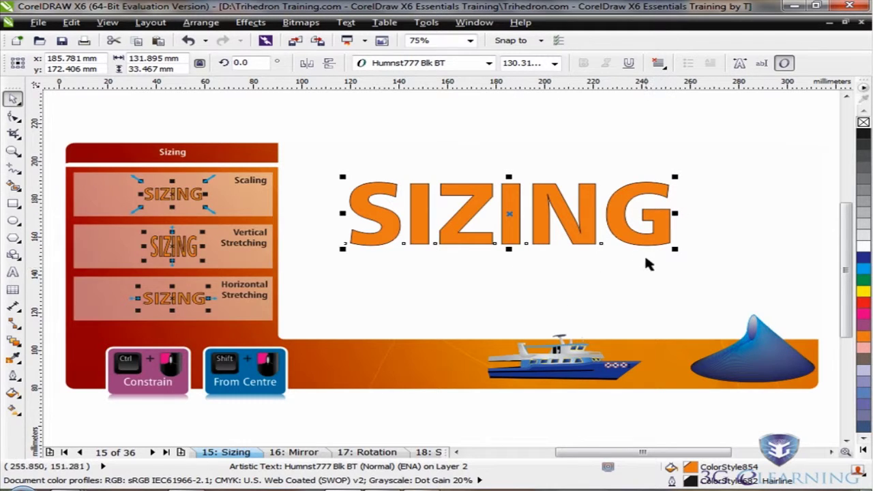
{"action": "mouse_move", "coordinate": [675, 214]}
{"action": "left_mouse_down"}
{"action": "mouse_move", "coordinate": [784, 212]}
{"action": "mouse_move", "coordinate": [665, 213]}
{"action": "left_mouse_up"}
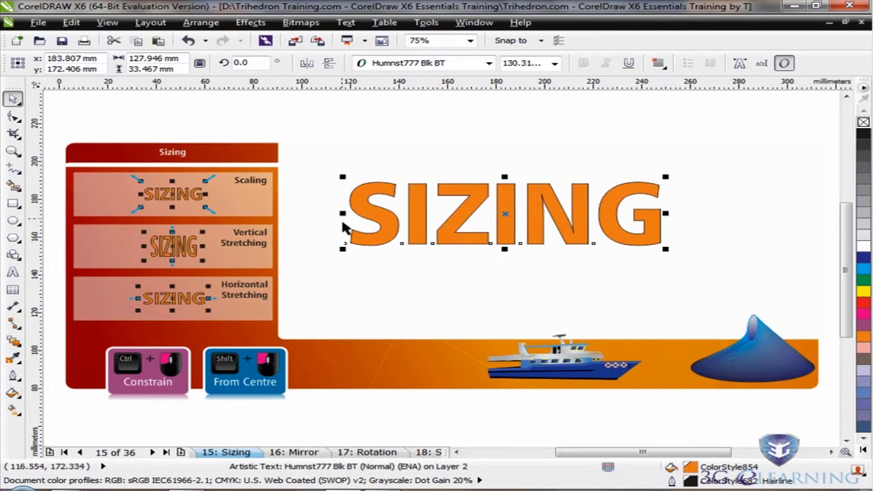
{"action": "mouse_move", "coordinate": [666, 213]}
{"action": "left_mouse_down"}
{"action": "mouse_move", "coordinate": [814, 218]}
{"action": "mouse_move", "coordinate": [590, 220]}
{"action": "mouse_move", "coordinate": [672, 218]}
{"action": "left_mouse_up"}
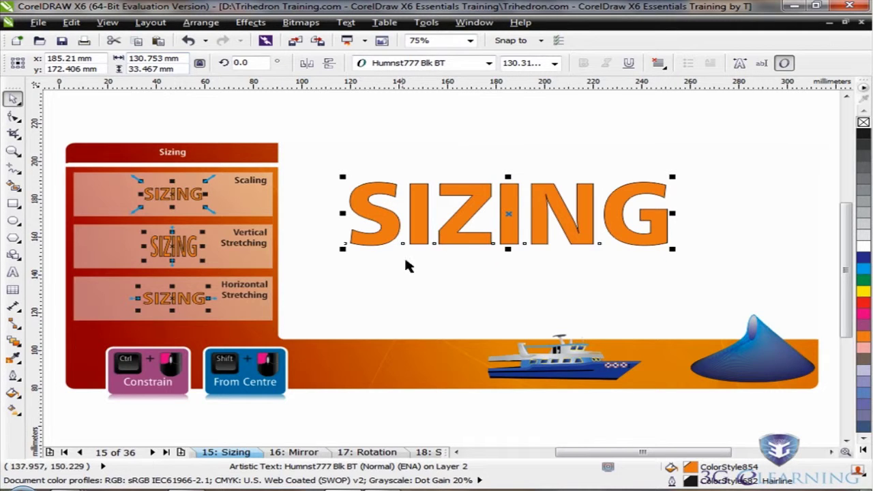
{"action": "left_click_drag", "start_coordinate": [673, 214], "coordinate": [735, 211]}
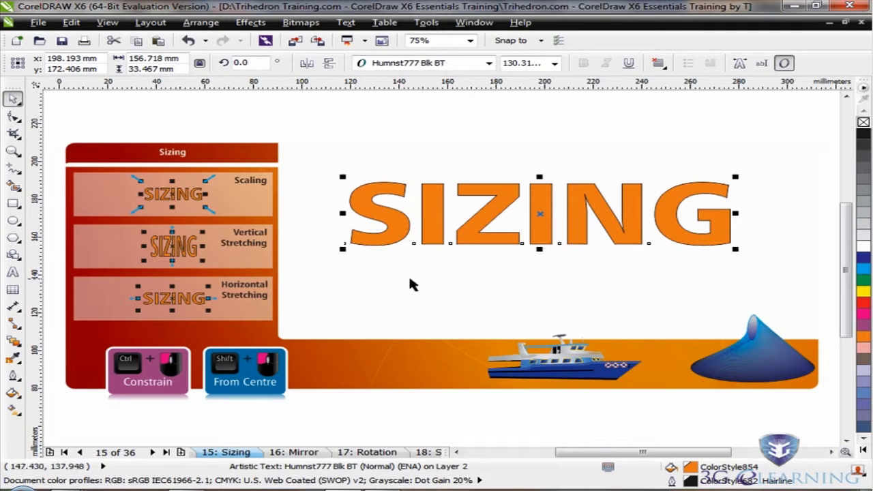
{"action": "left_click_drag", "start_coordinate": [342, 213], "coordinate": [396, 240]}
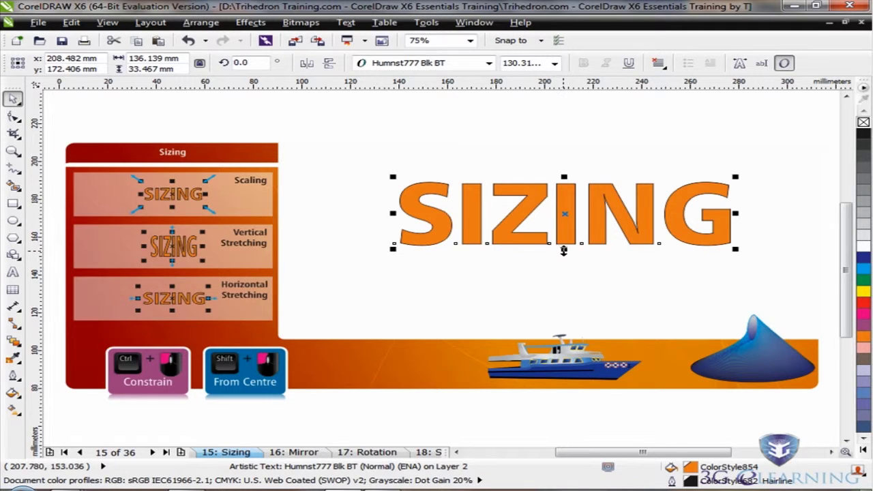
{"action": "mouse_move", "coordinate": [564, 250]}
{"action": "left_mouse_down"}
{"action": "mouse_move", "coordinate": [565, 298]}
{"action": "mouse_move", "coordinate": [568, 226]}
{"action": "mouse_move", "coordinate": [566, 284]}
{"action": "mouse_move", "coordinate": [570, 248]}
{"action": "left_mouse_up"}
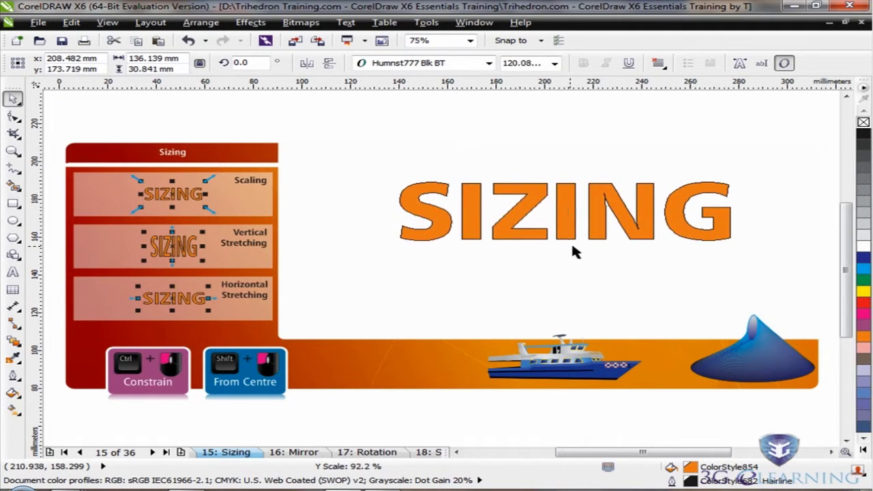
{"action": "left_click_drag", "start_coordinate": [568, 165], "coordinate": [567, 184]}
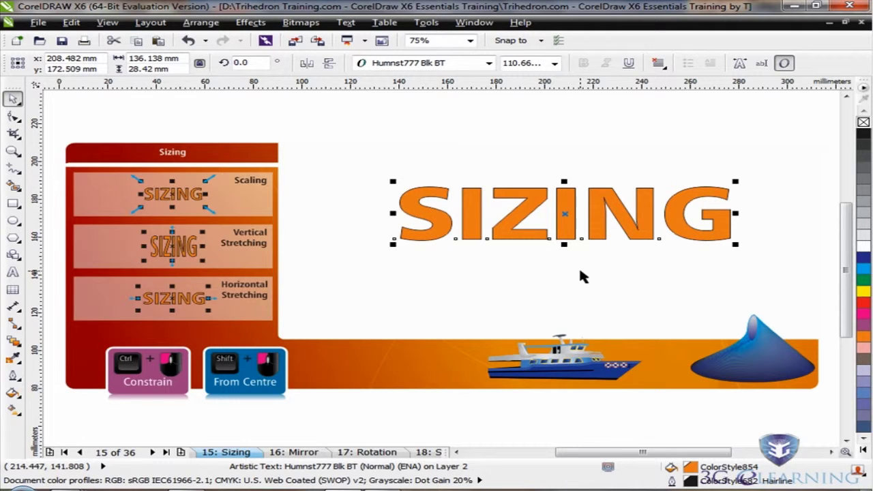
Step: Undo the stretching, constrained scaling and repositioning of the SIZING text
{"action": "key", "text": "ctrl+z"}
{"action": "key", "text": "ctrl+z"}
{"action": "key", "text": "ctrl+z"}
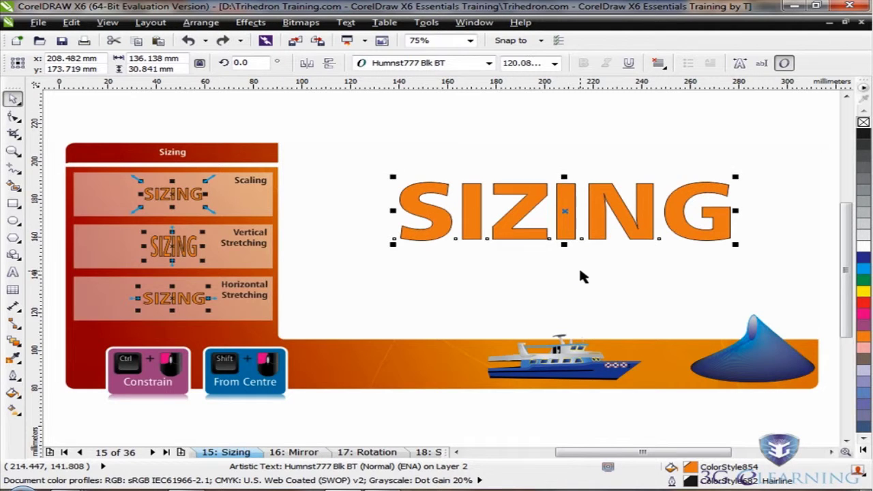
{"action": "key", "text": "ctrl+z"}
{"action": "key", "text": "ctrl+z"}
{"action": "key", "text": "ctrl+z"}
{"action": "key", "text": "ctrl+z"}
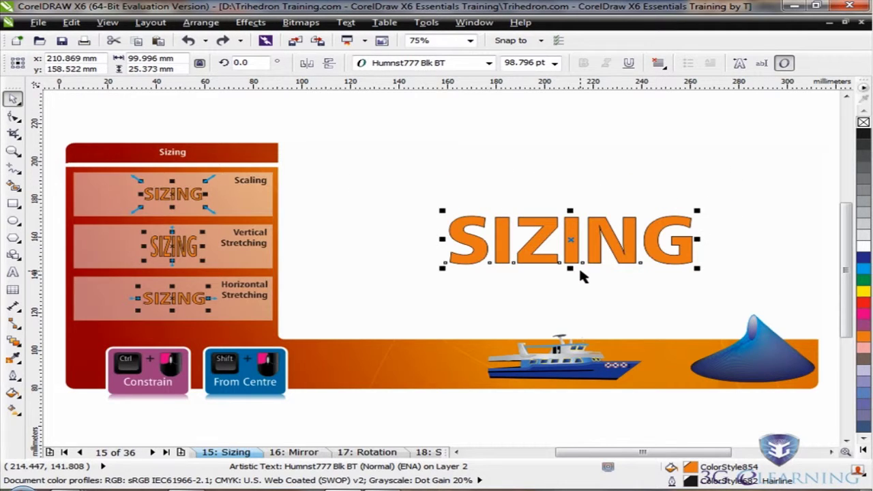
Step: Move the SIZING text up and to the left, and stretch it from its centre to about 24 mm high and 107 mm wide
{"action": "left_click_drag", "start_coordinate": [571, 237], "coordinate": [534, 217]}
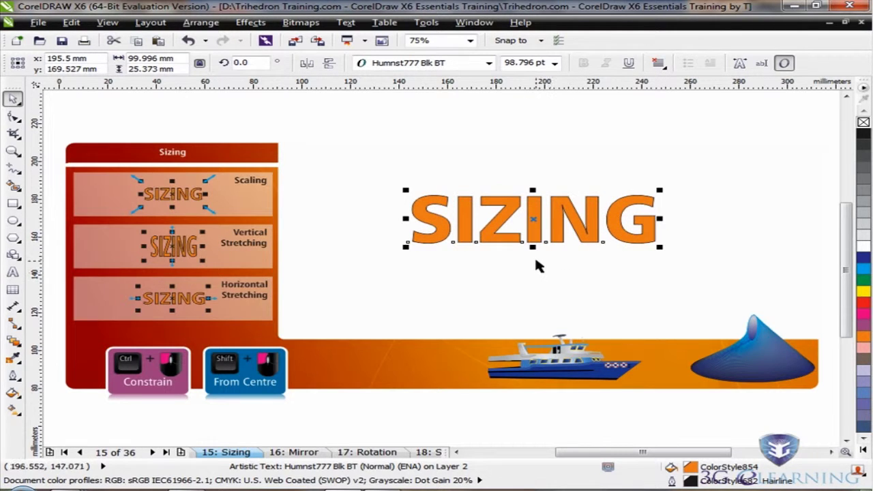
{"action": "mouse_move", "coordinate": [534, 248]}
{"action": "left_mouse_down"}
{"action": "mouse_move", "coordinate": [539, 293]}
{"action": "mouse_move", "coordinate": [535, 246]}
{"action": "left_mouse_up"}
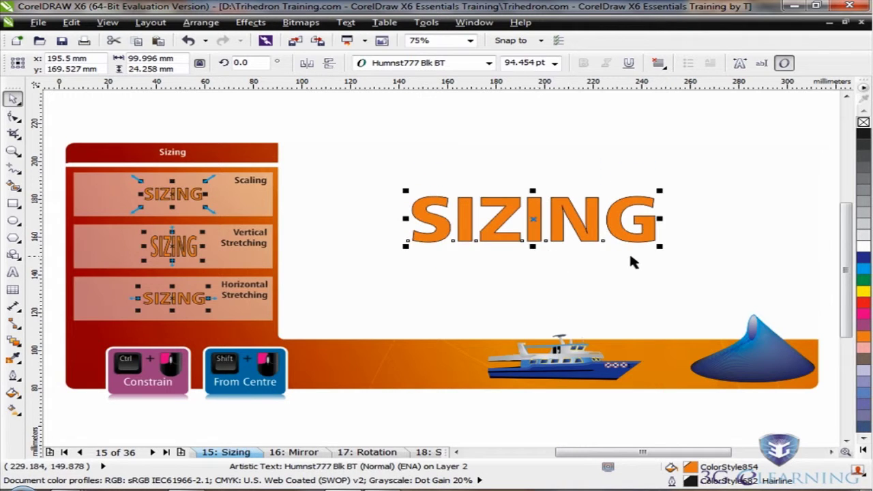
{"action": "mouse_move", "coordinate": [660, 218]}
{"action": "left_mouse_down"}
{"action": "mouse_move", "coordinate": [748, 218]}
{"action": "mouse_move", "coordinate": [641, 220]}
{"action": "mouse_move", "coordinate": [667, 218]}
{"action": "left_mouse_up"}
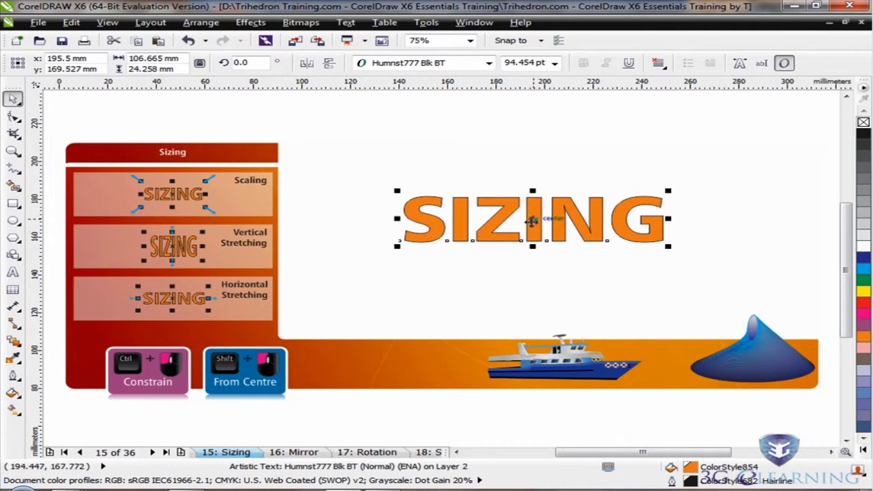
Step: Move the SIZING text to the left and try stretching it horizontally in constrained multiples to 200%, about 213 mm wide
{"action": "left_click_drag", "start_coordinate": [531, 220], "coordinate": [445, 212]}
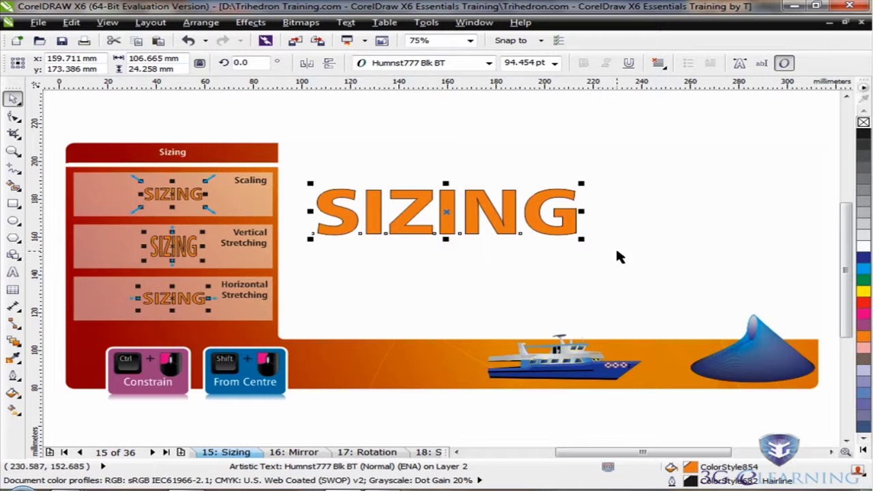
{"action": "left_click_drag", "start_coordinate": [581, 212], "coordinate": [626, 213]}
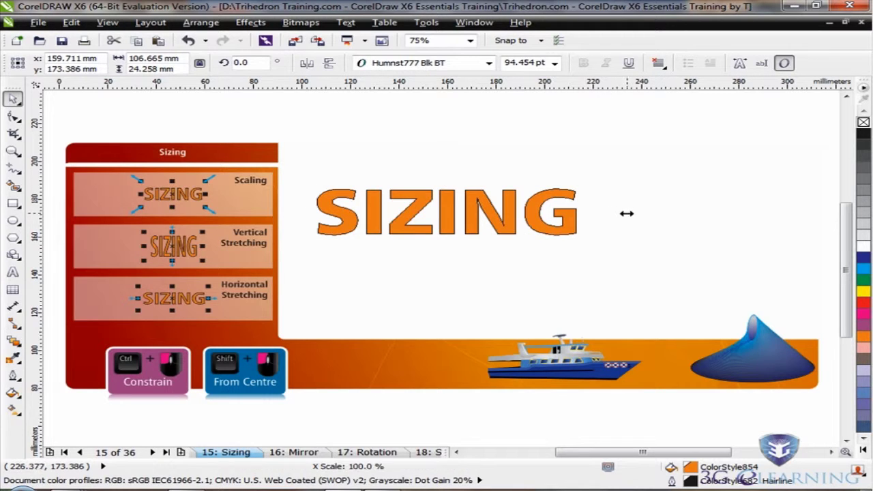
{"action": "left_click_drag", "start_coordinate": [701, 214], "coordinate": [725, 213]}
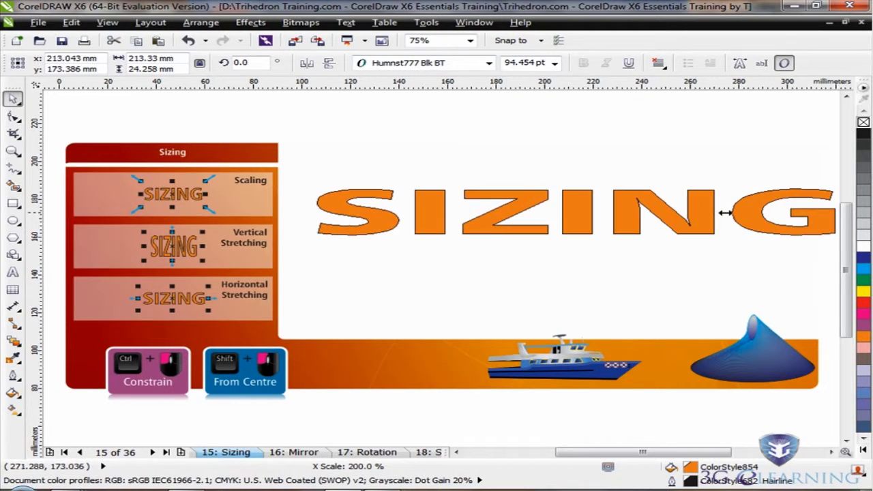
{"action": "left_click_drag", "start_coordinate": [780, 214], "coordinate": [694, 215]}
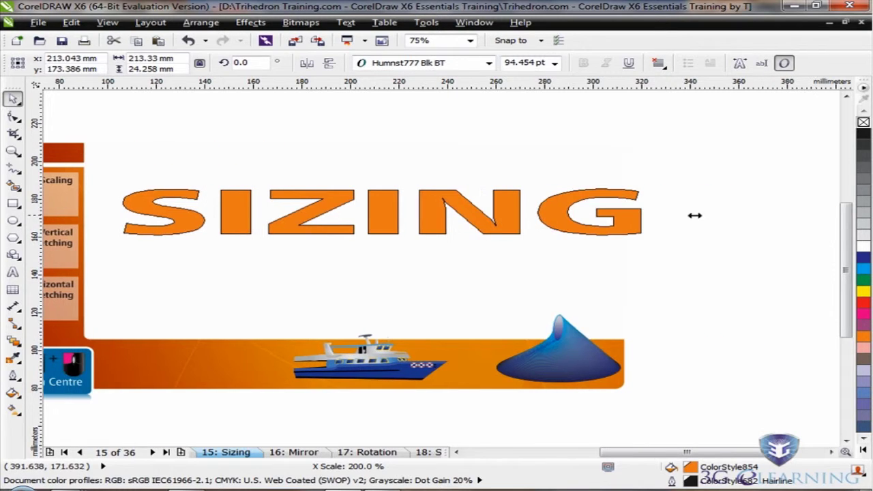
{"action": "left_click_drag", "start_coordinate": [768, 222], "coordinate": [646, 226]}
{"action": "key", "text": "Escape"}
{"action": "left_click_drag", "start_coordinate": [687, 452], "coordinate": [646, 452]}
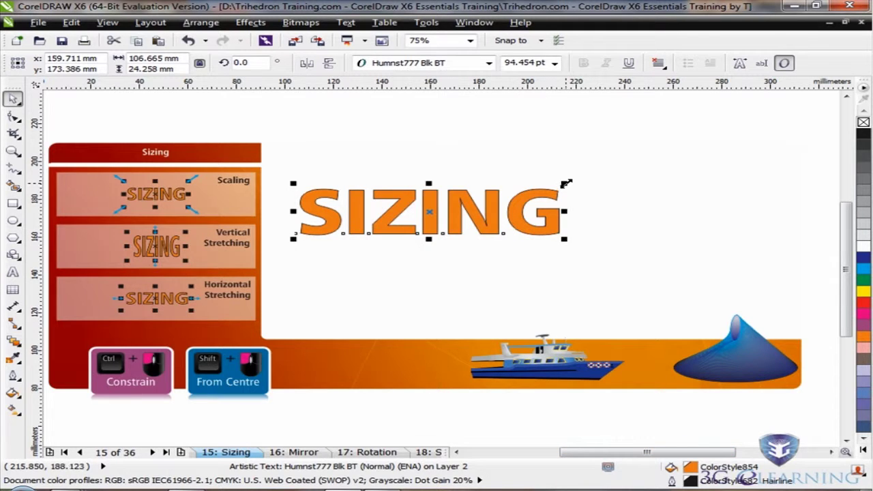
Step: Scale the SIZING text down proportionally to about 75 mm wide and move it up beside the red Sizing heading
{"action": "left_click_drag", "start_coordinate": [566, 182], "coordinate": [489, 199]}
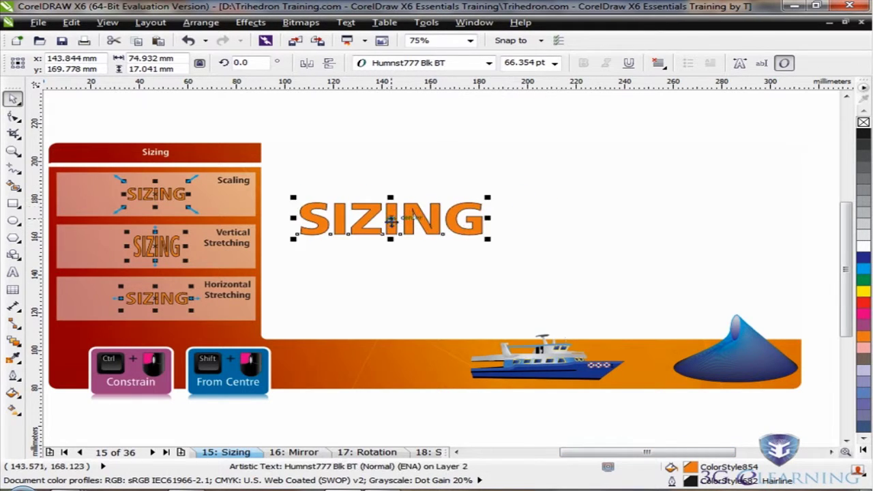
{"action": "left_click_drag", "start_coordinate": [390, 218], "coordinate": [360, 161]}
Step: Move the ship group and the blue cone-shaped blend up from the orange band onto the white area, and deselect them
{"action": "left_click", "coordinate": [561, 365]}
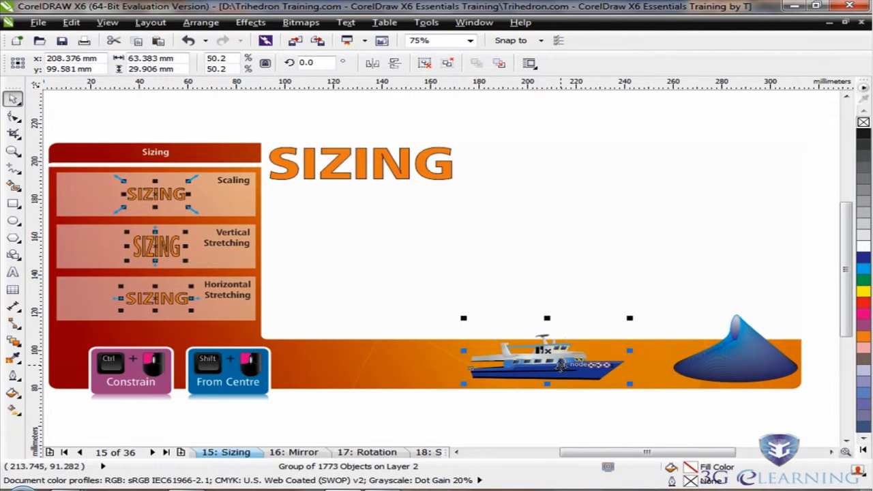
{"action": "left_click_drag", "start_coordinate": [560, 365], "coordinate": [513, 290]}
{"action": "left_click", "coordinate": [731, 371]}
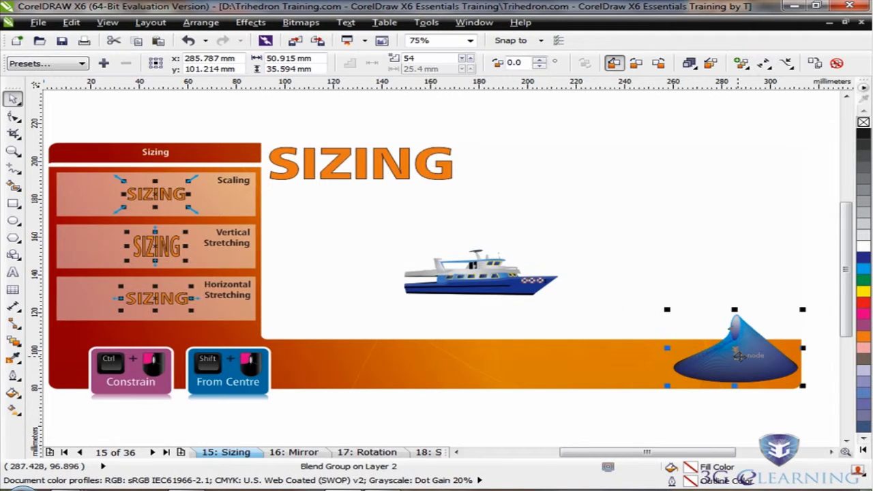
{"action": "left_click_drag", "start_coordinate": [736, 356], "coordinate": [680, 269]}
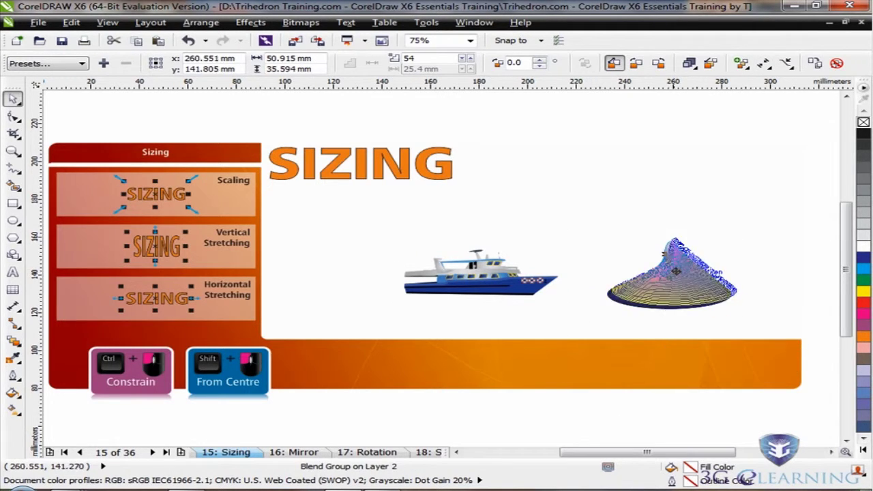
{"action": "left_click", "coordinate": [565, 315]}
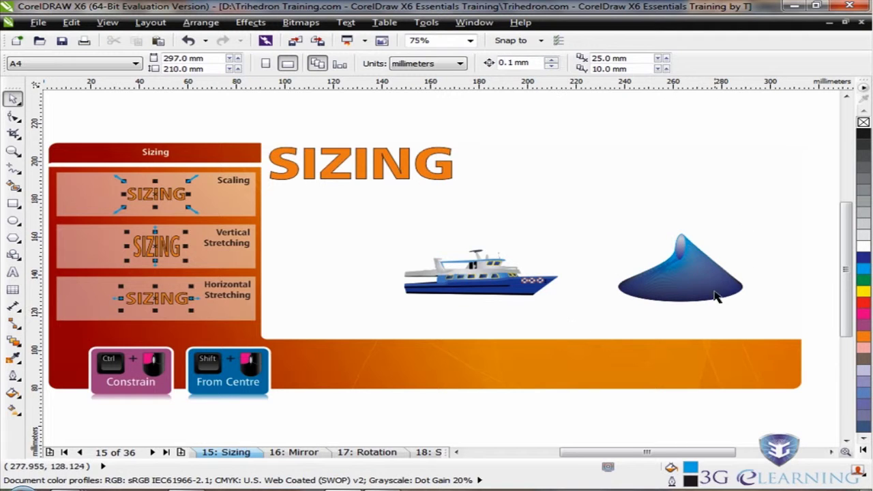